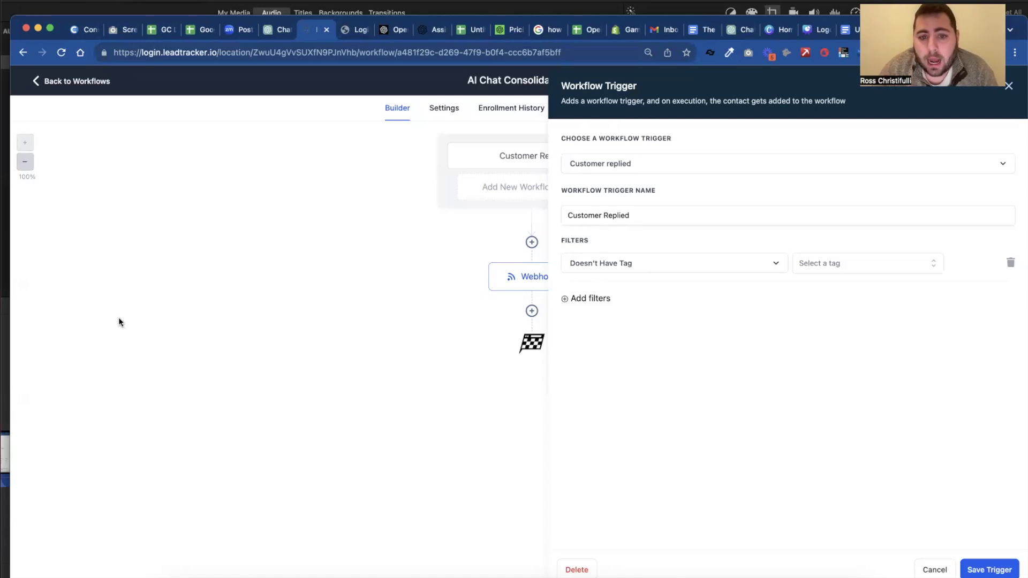
# Close the Customer Replied trigger panel, check its settings again, then close it to show the whole workflow
pyautogui.click(1010, 86)
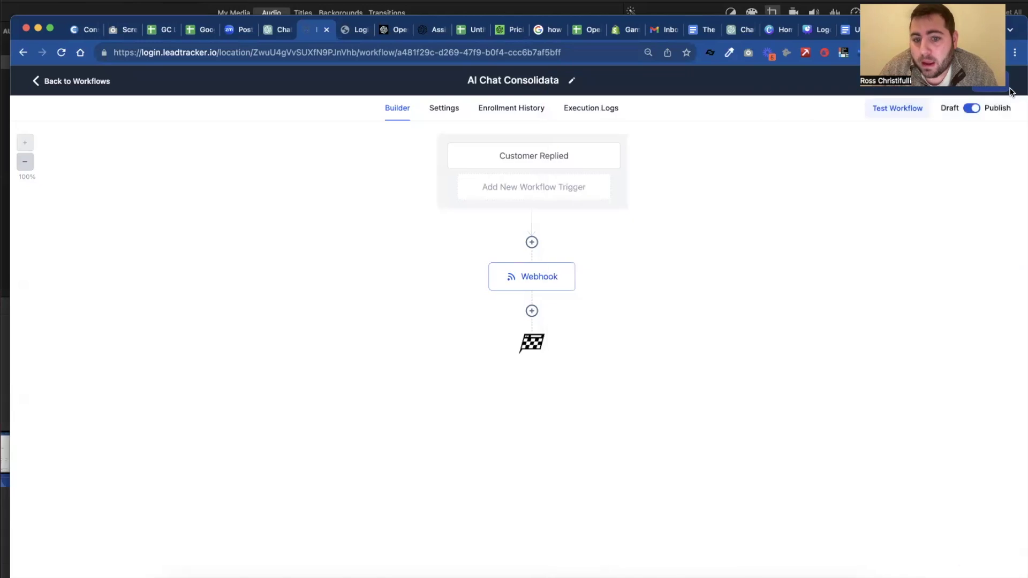
pyautogui.click(516, 156)
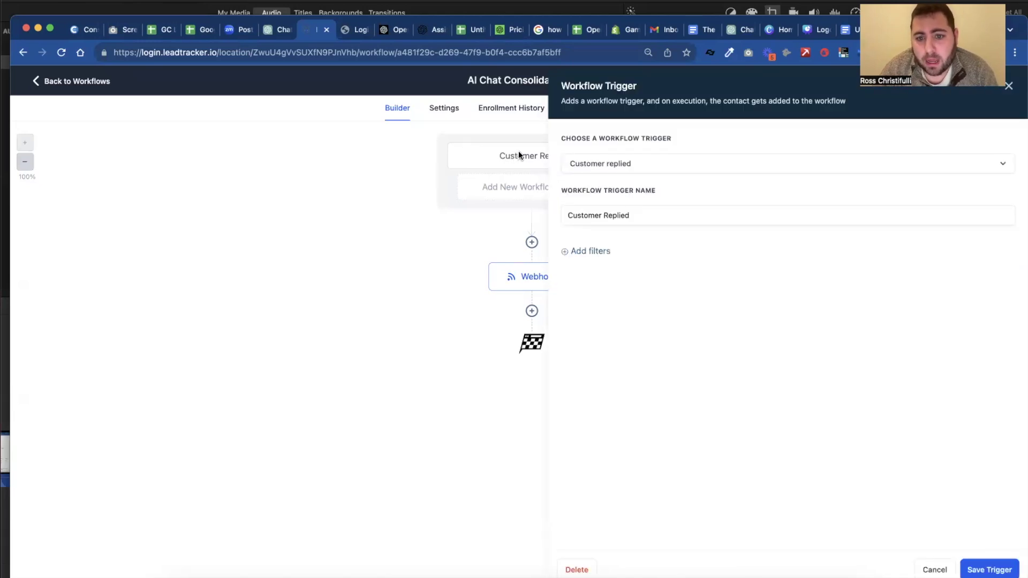
pyautogui.click(1010, 87)
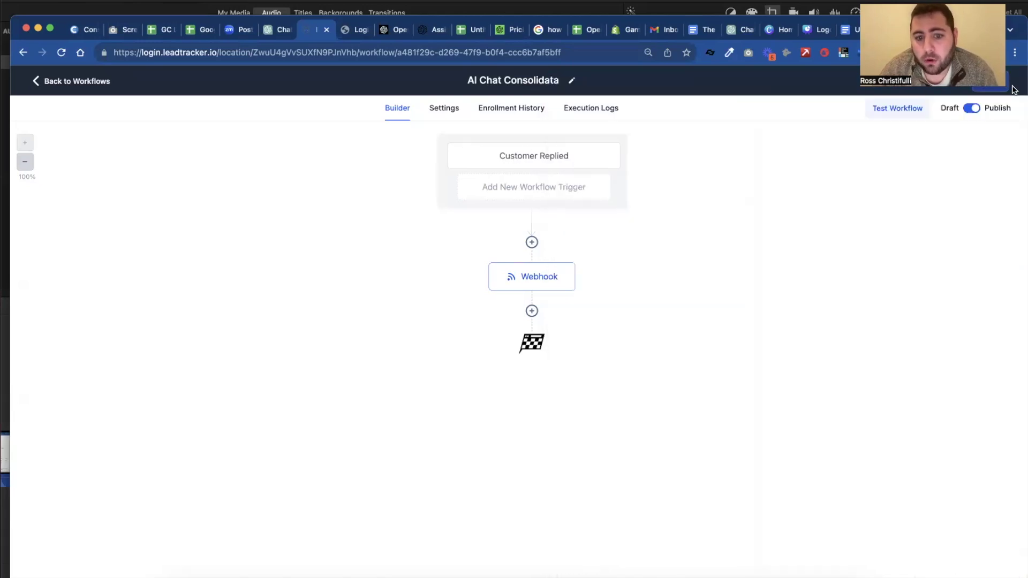
pyautogui.moveTo(541, 278)
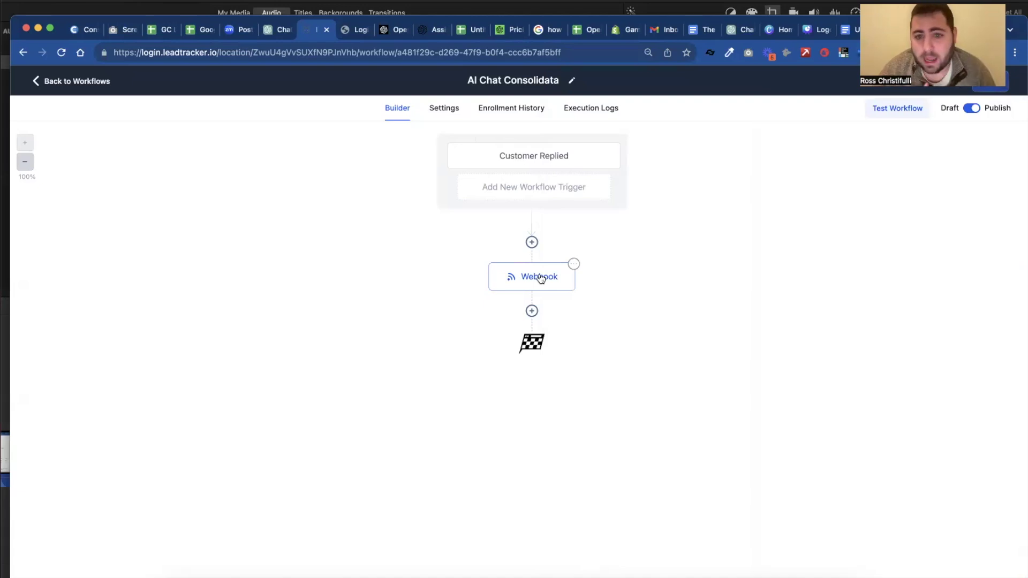
pyautogui.click(437, 106)
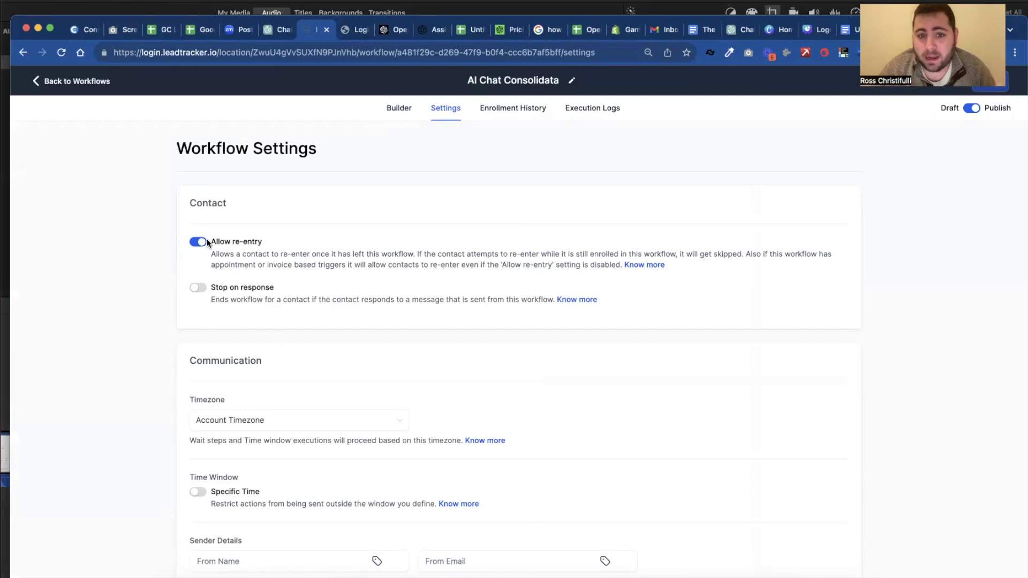
pyautogui.click(402, 108)
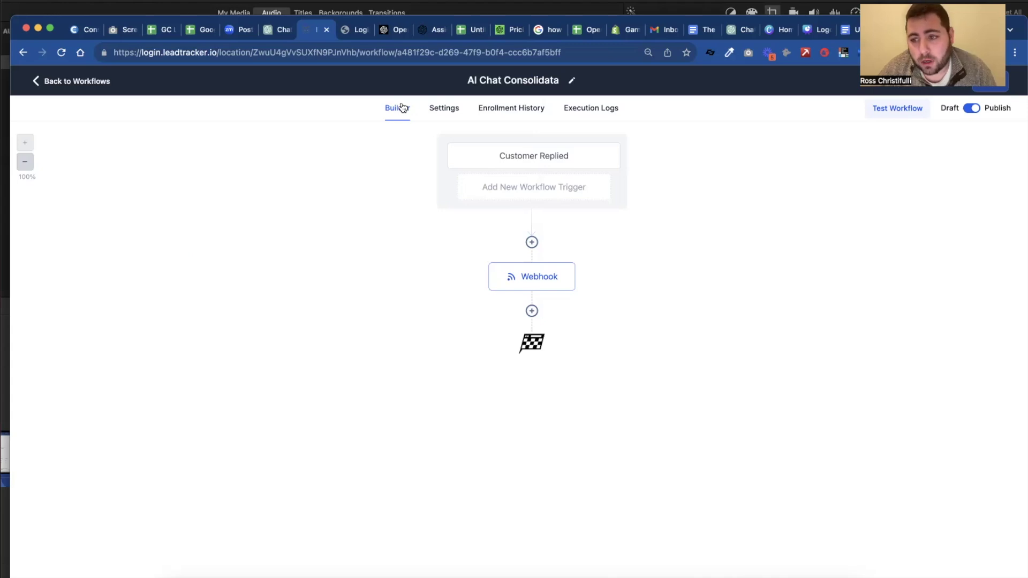
pyautogui.click(519, 155)
pyautogui.click(592, 252)
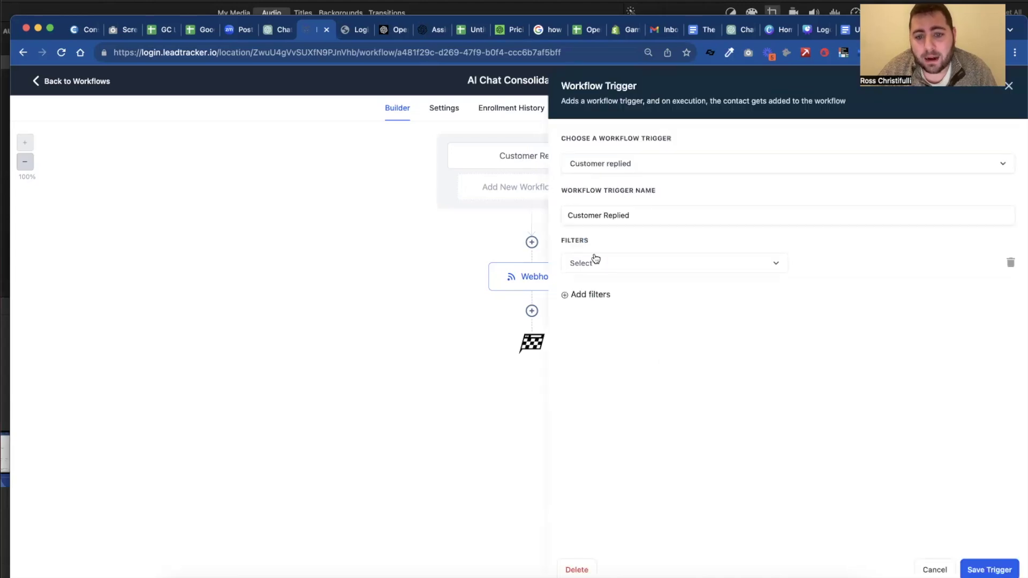
pyautogui.click(597, 264)
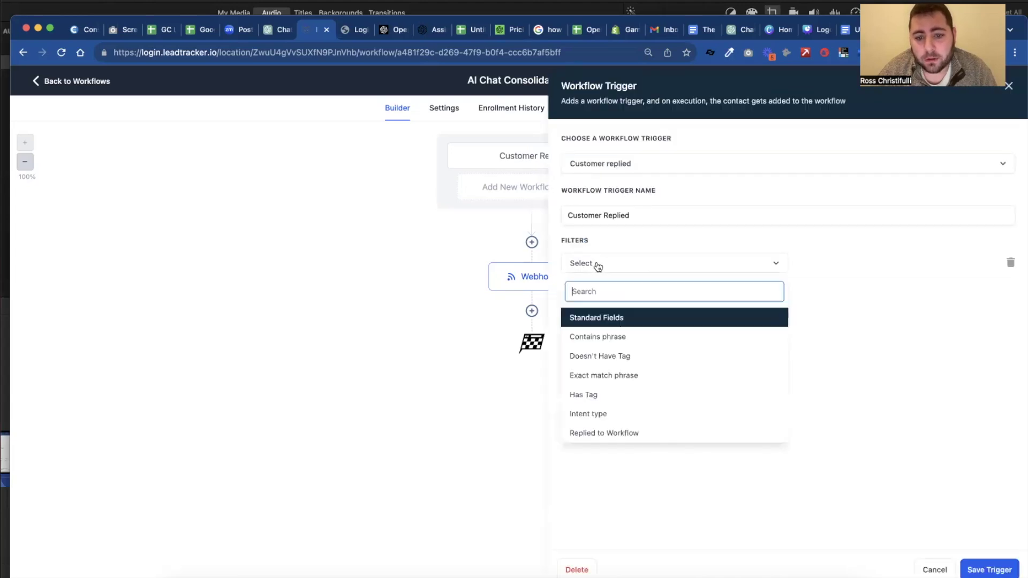
pyautogui.click(623, 356)
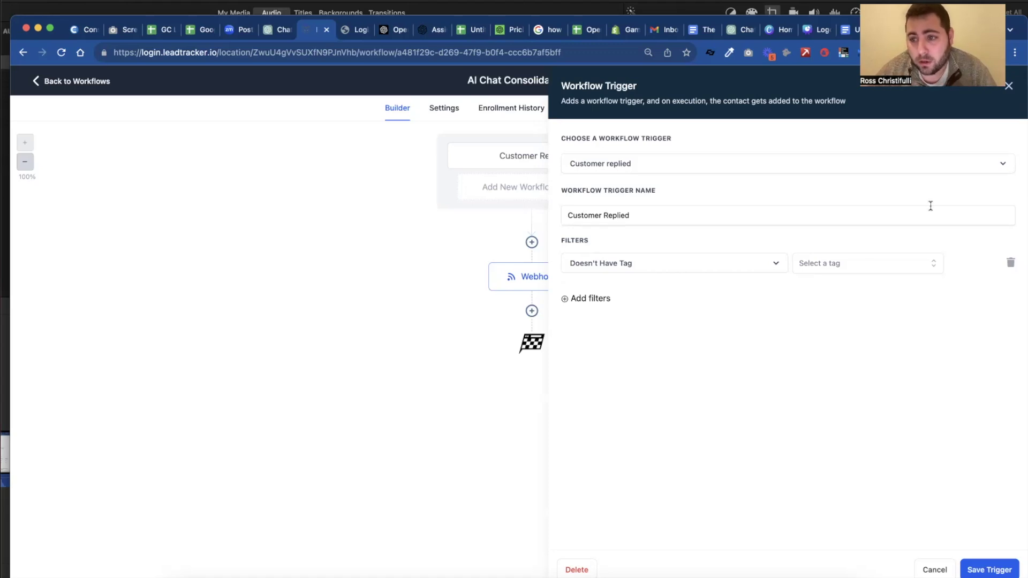
pyautogui.click(1009, 87)
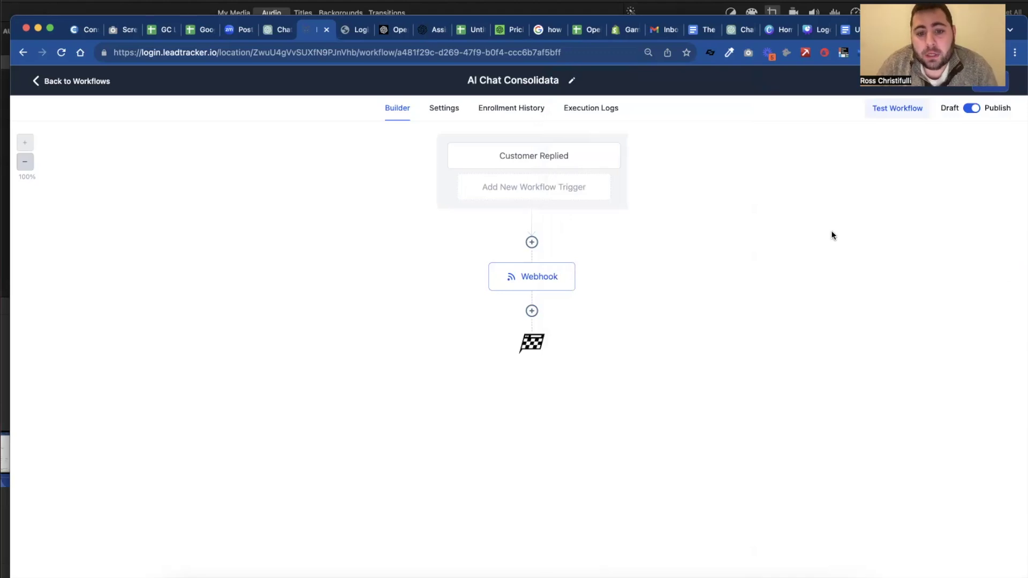
# Draw routing rectangles on the whiteboard and label the boxes Sales and Support
pyautogui.click(532, 242)
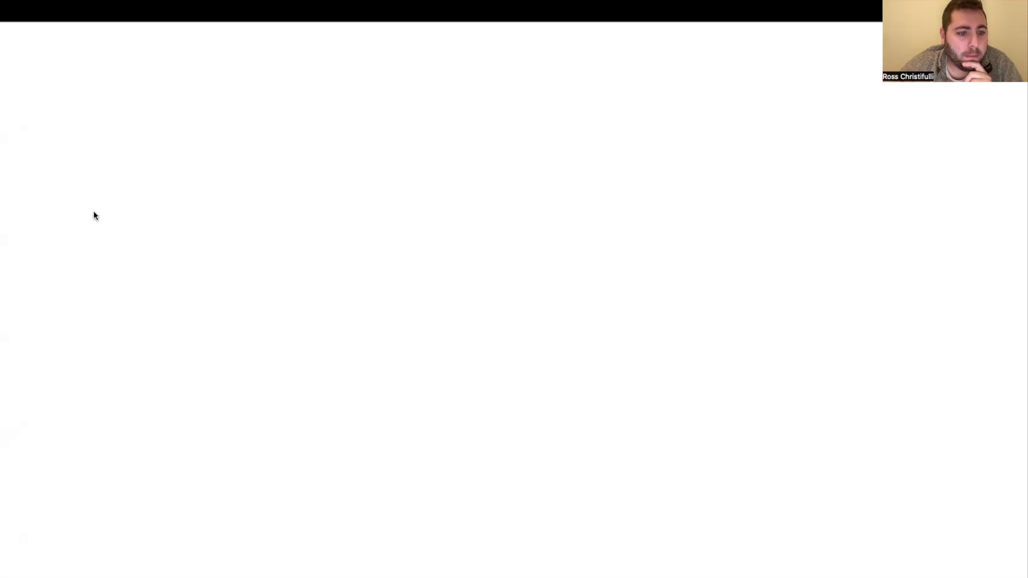
pyautogui.moveTo(224, 243); pyautogui.dragTo(450, 357)
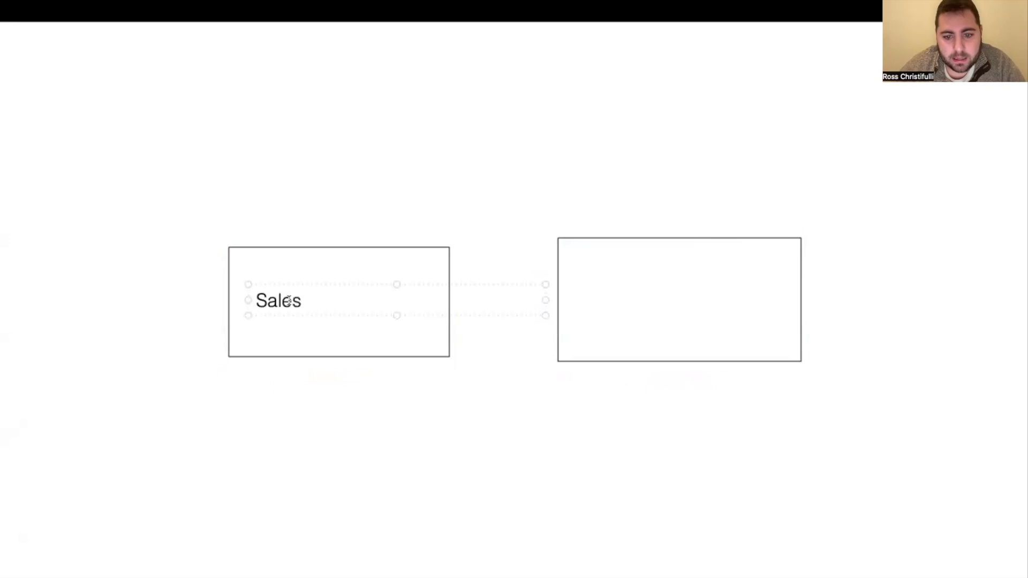
pyautogui.click(578, 295)
pyautogui.click(579, 295)
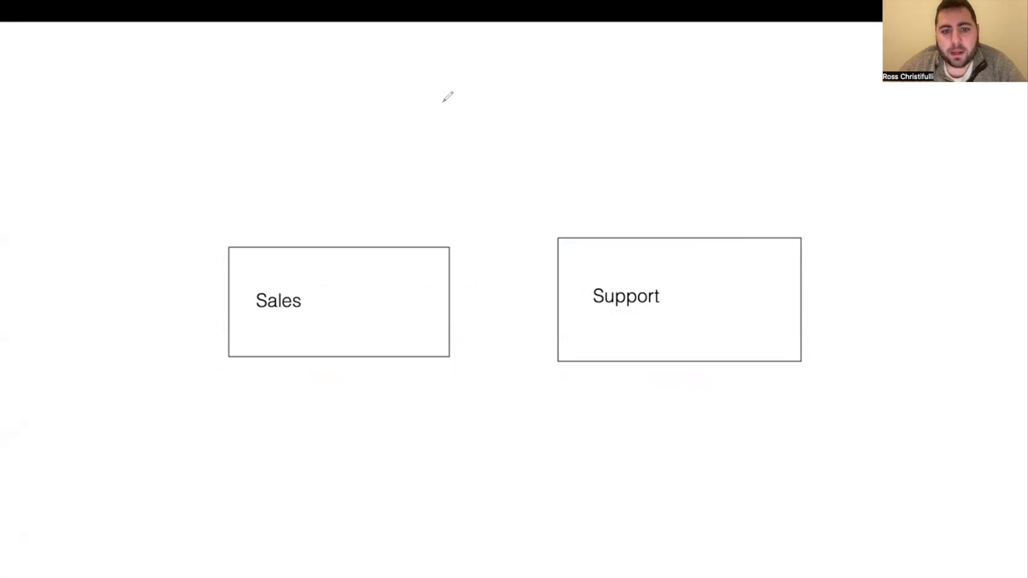
# Sketch a circle above the boxes with arrows leading down to Support and Sales
pyautogui.moveTo(483, 55)
pyautogui.mouseDown()
pyautogui.moveTo(469, 81)
pyautogui.moveTo(558, 63)
pyautogui.moveTo(482, 52)
pyautogui.moveTo(492, 74)
pyautogui.moveTo(468, 76)
pyautogui.mouseUp()
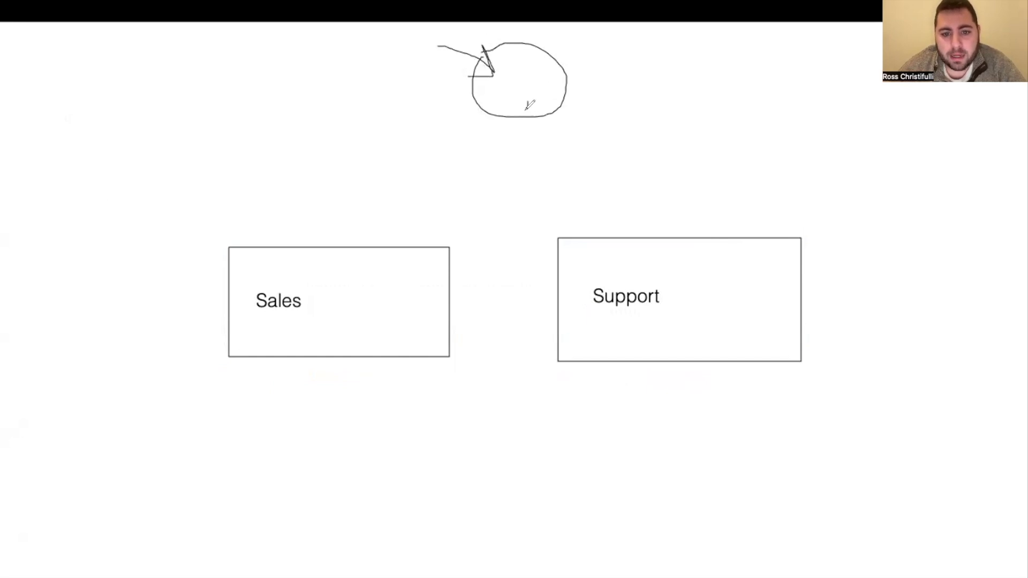
pyautogui.moveTo(528, 101)
pyautogui.mouseDown()
pyautogui.moveTo(540, 163)
pyautogui.moveTo(557, 164)
pyautogui.moveTo(541, 182)
pyautogui.moveTo(578, 160)
pyautogui.moveTo(585, 171)
pyautogui.moveTo(610, 145)
pyautogui.mouseUp()
pyautogui.moveTo(569, 176)
pyautogui.mouseDown()
pyautogui.moveTo(642, 235)
pyautogui.moveTo(641, 244)
pyautogui.moveTo(664, 228)
pyautogui.mouseUp()
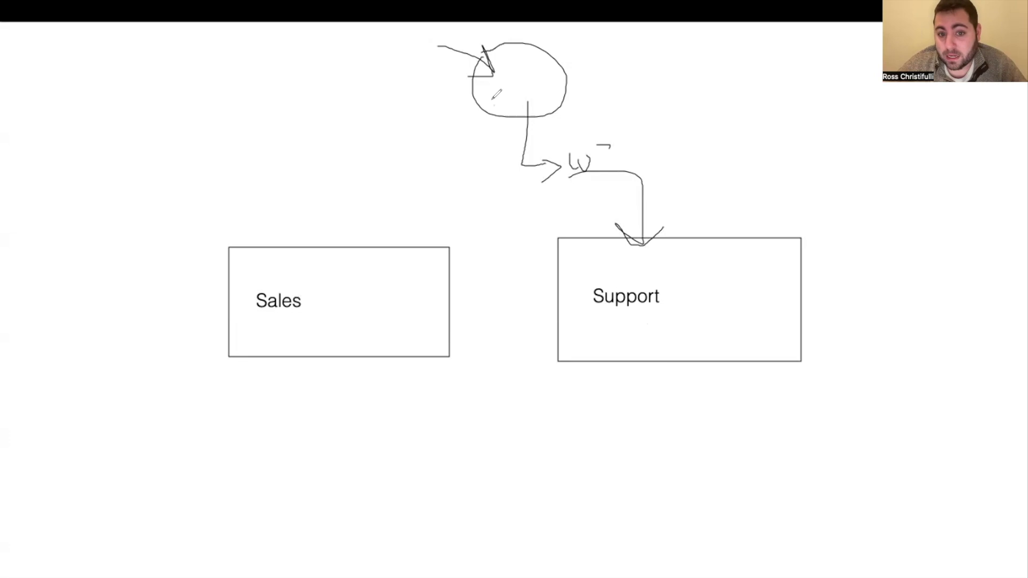
pyautogui.moveTo(494, 105)
pyautogui.mouseDown()
pyautogui.moveTo(494, 126)
pyautogui.moveTo(409, 144)
pyautogui.moveTo(385, 214)
pyautogui.moveTo(370, 218)
pyautogui.moveTo(409, 184)
pyautogui.mouseUp()
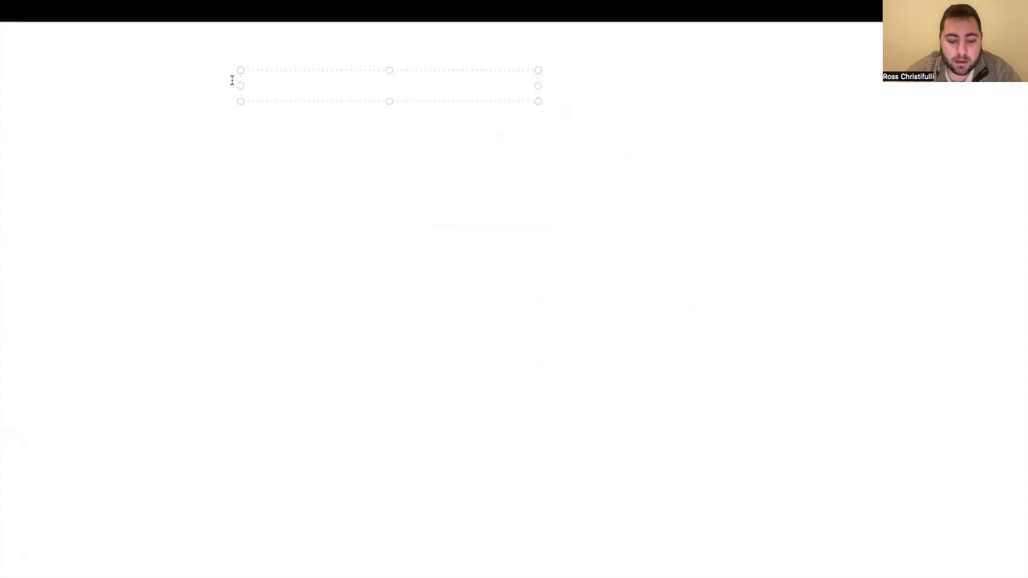
# Write the prompt lines 'Here is your', 'Here is how I expect to act' and 'Here is how I want the conversation flow'
pyautogui.write('Here')
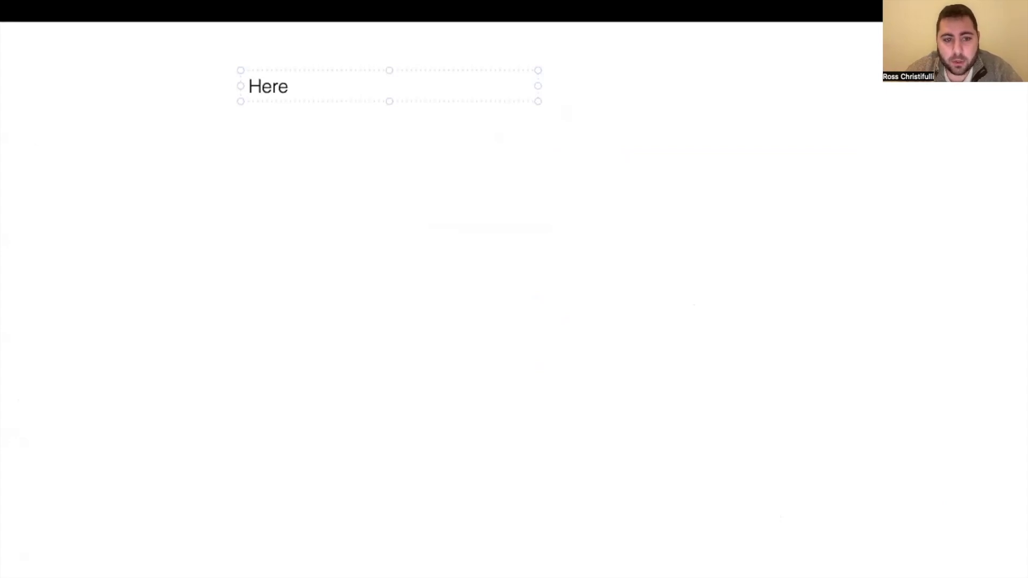
pyautogui.write(' is your')
pyautogui.press('Return')
pyautogui.press('Return')
pyautogui.press('Return')
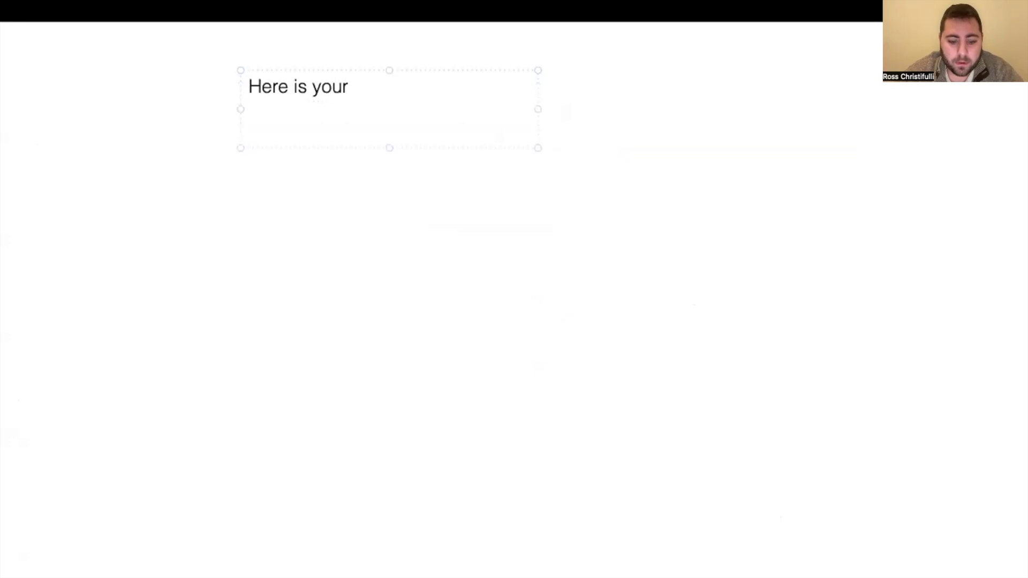
pyautogui.write('Here is how I')
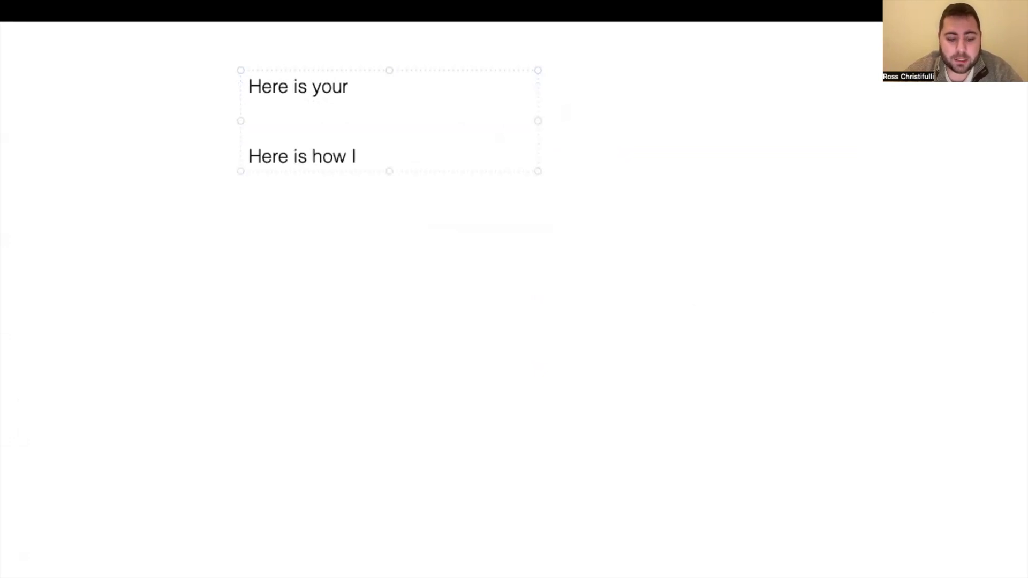
pyautogui.write(' expect to act')
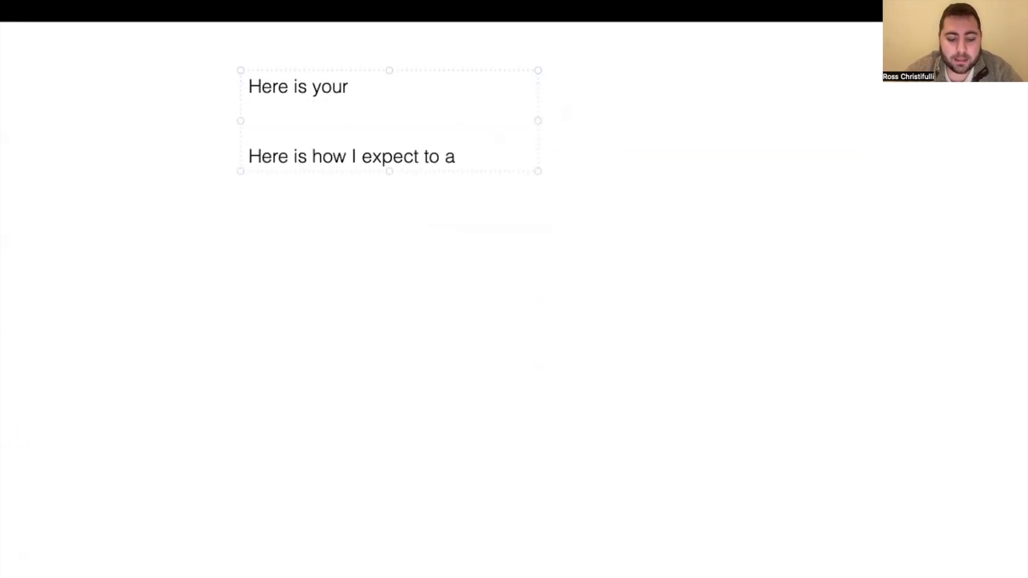
pyautogui.press('Return')
pyautogui.press('Return')
pyautogui.press('Return')
pyautogui.write('Here is how')
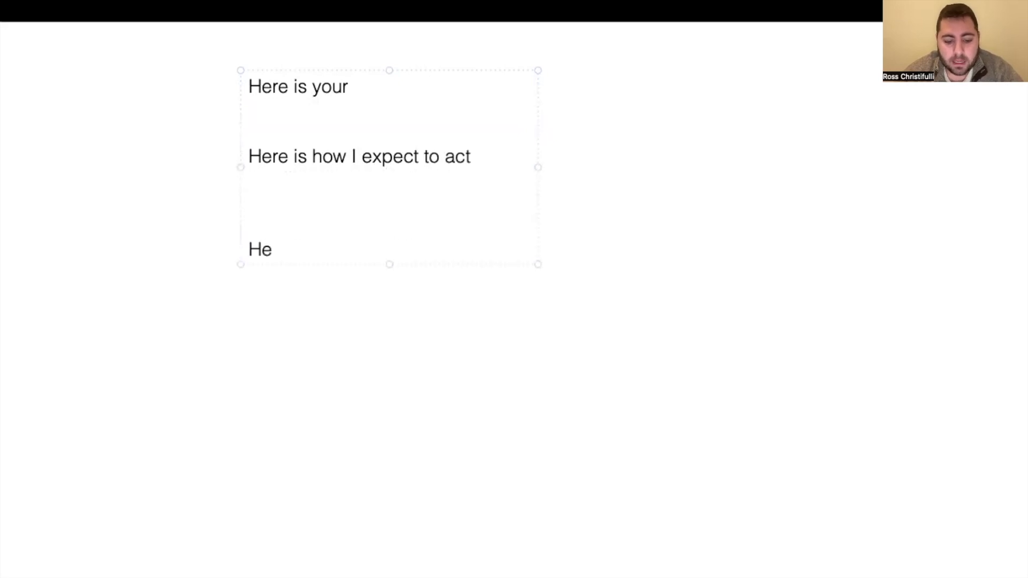
pyautogui.write(' I w')
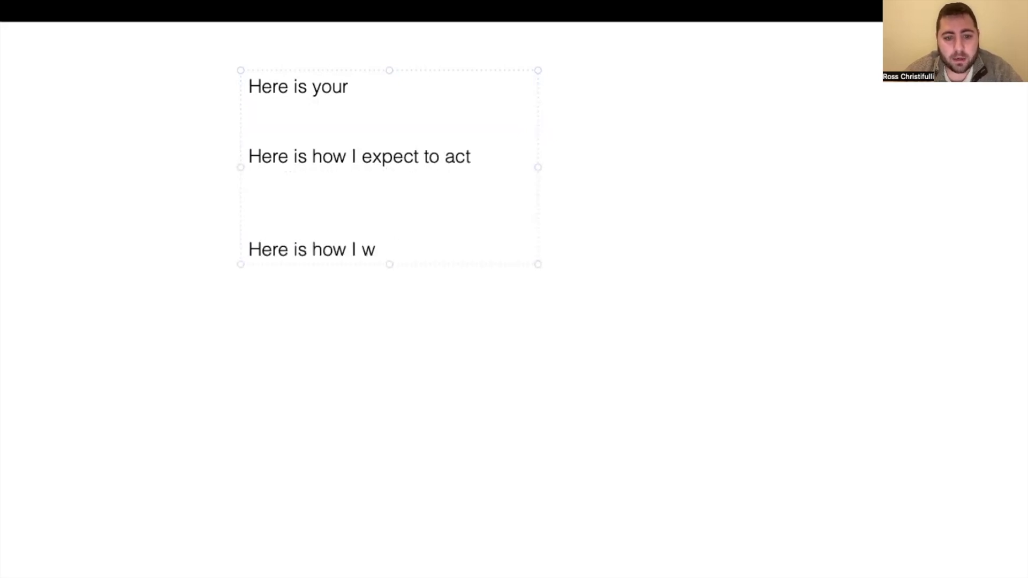
pyautogui.write('ant the conver')
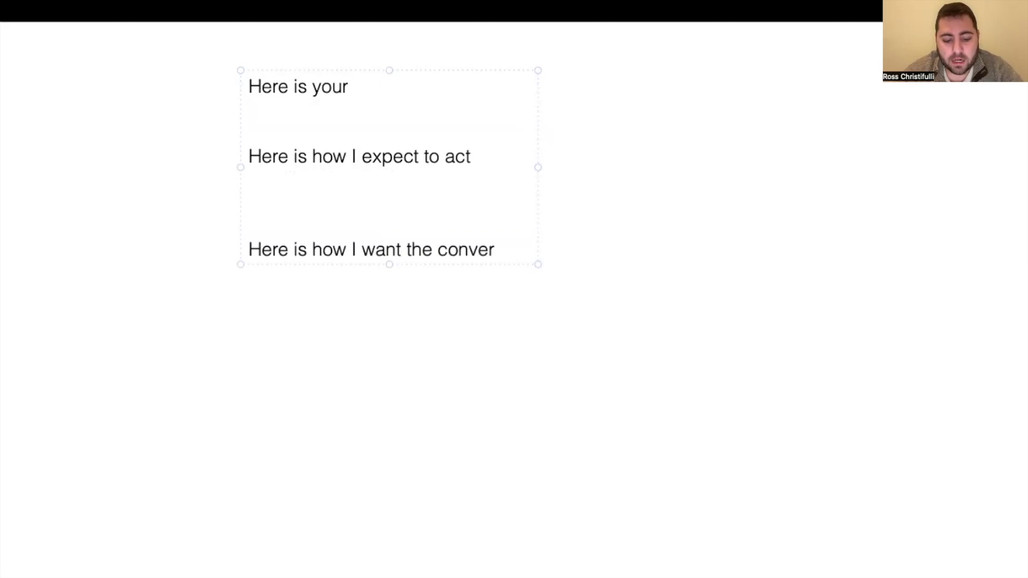
pyautogui.write('sation flow')
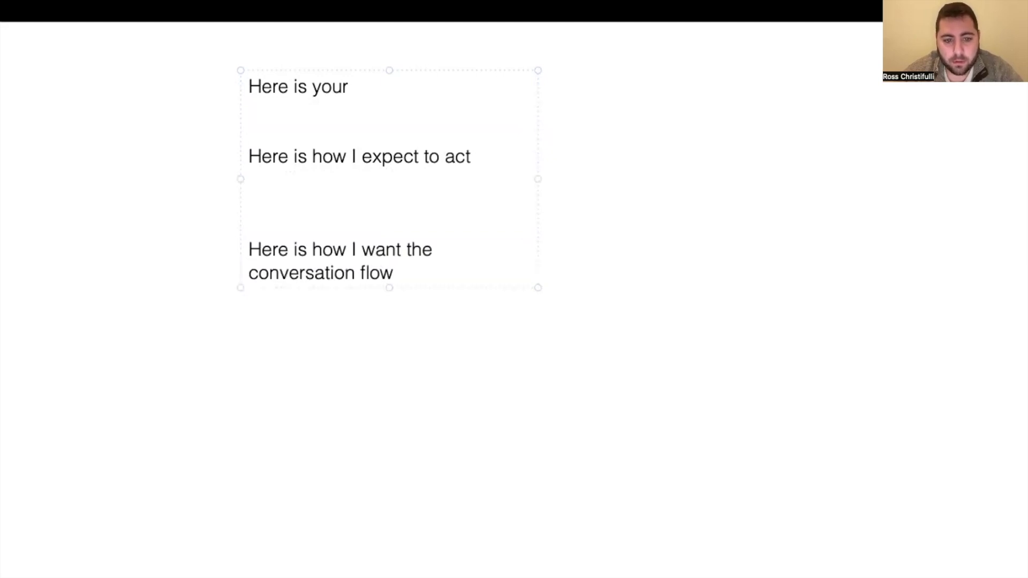
pyautogui.press('Return')
pyautogui.press('Return')
# Add placeholder lines Step 1 through Step 4, spaced apart
pyautogui.write('Step 1')
pyautogui.press('Return')
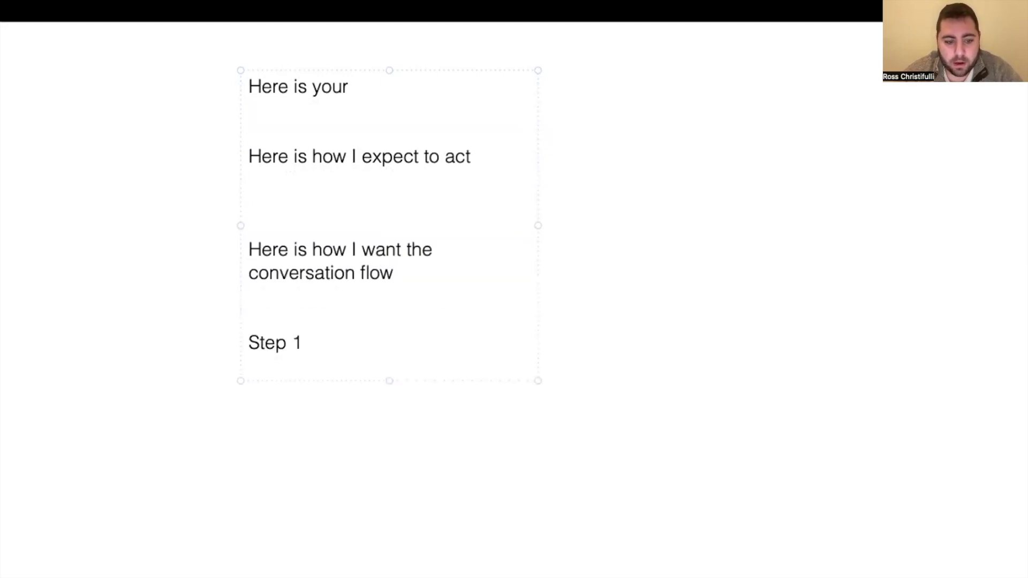
pyautogui.press('Return')
pyautogui.write('Step 2')
pyautogui.press('Return')
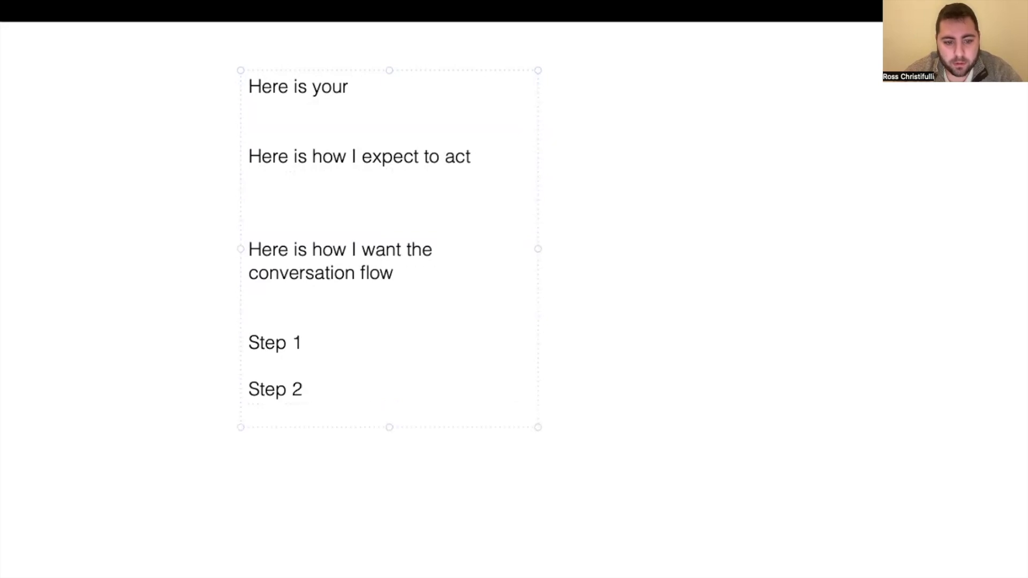
pyautogui.press('Return')
pyautogui.write('Step 3')
pyautogui.press('Return')
pyautogui.press('Return')
pyautogui.write('S')
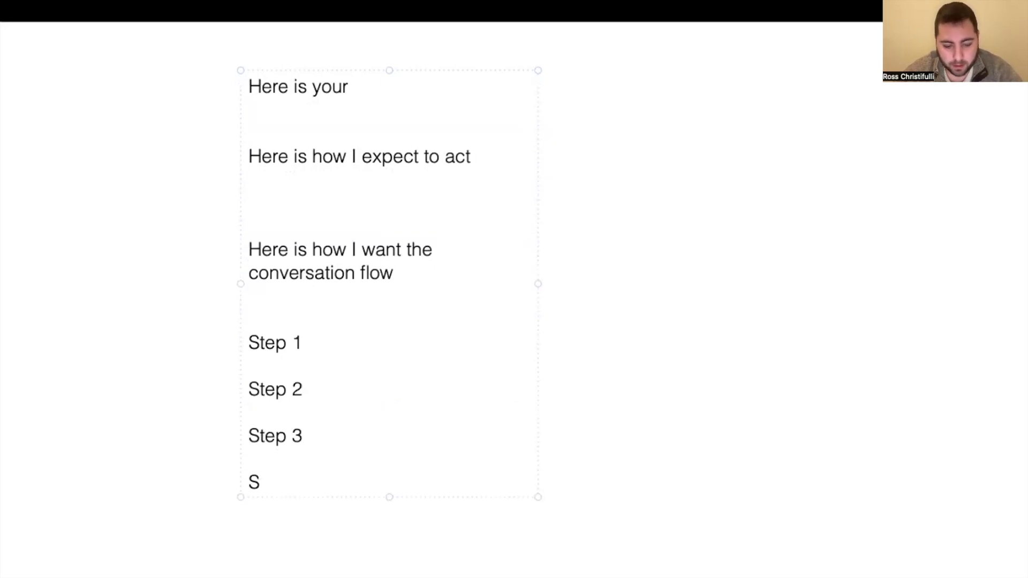
pyautogui.write('tep 4')
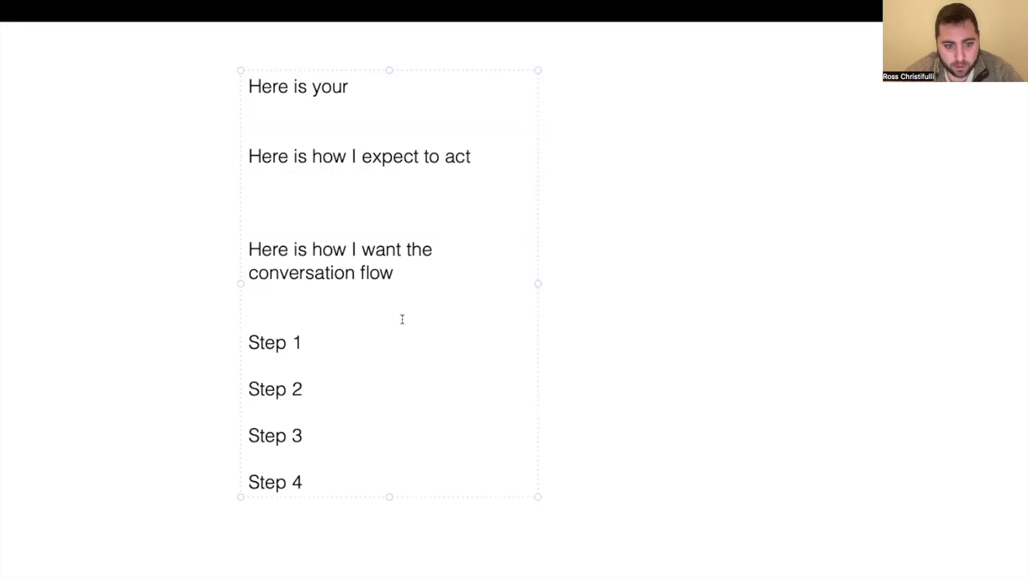
# Describe Step 1 as '- Find out their zip code'
pyautogui.click(393, 332)
pyautogui.write('-')
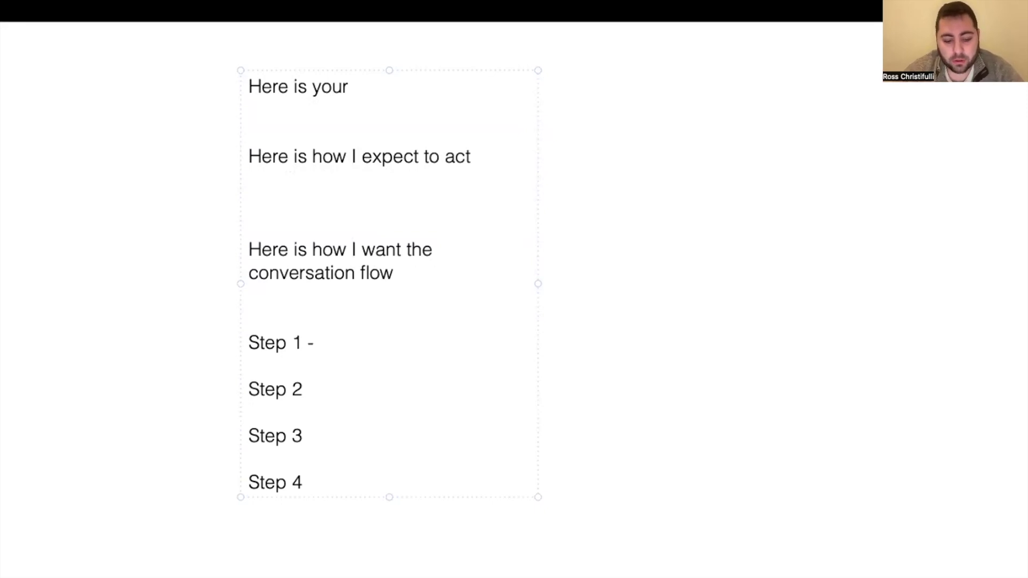
pyautogui.write(' Findout')
pyautogui.press('BackSpace')
pyautogui.press('BackSpace')
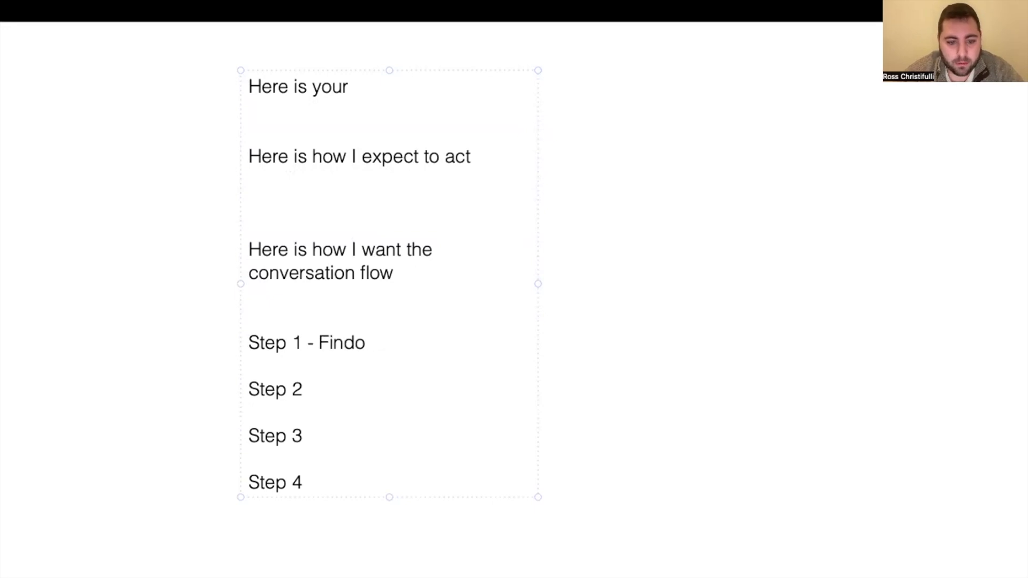
pyautogui.press('BackSpace')
pyautogui.write('out')
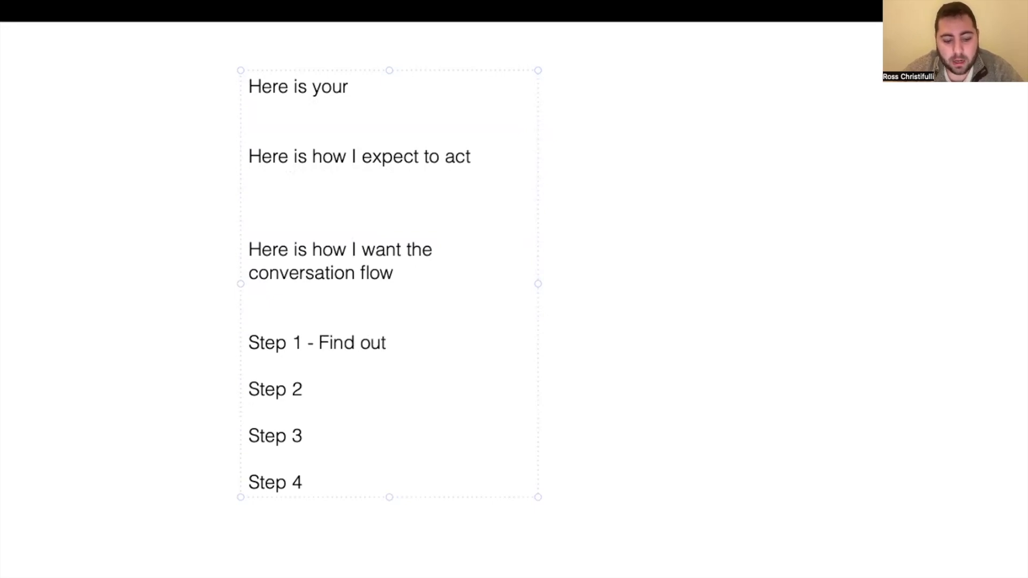
pyautogui.write(' their zip code')
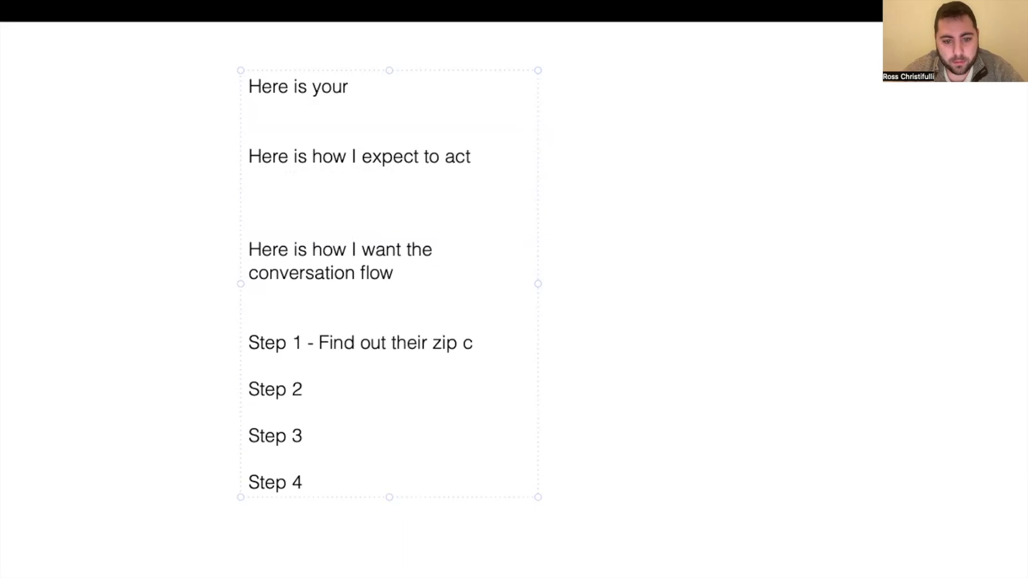
# Describe Step 2 as 'Figure out their electric bill cost.' and add space after Step 1
pyautogui.click(355, 381)
pyautogui.write('-')
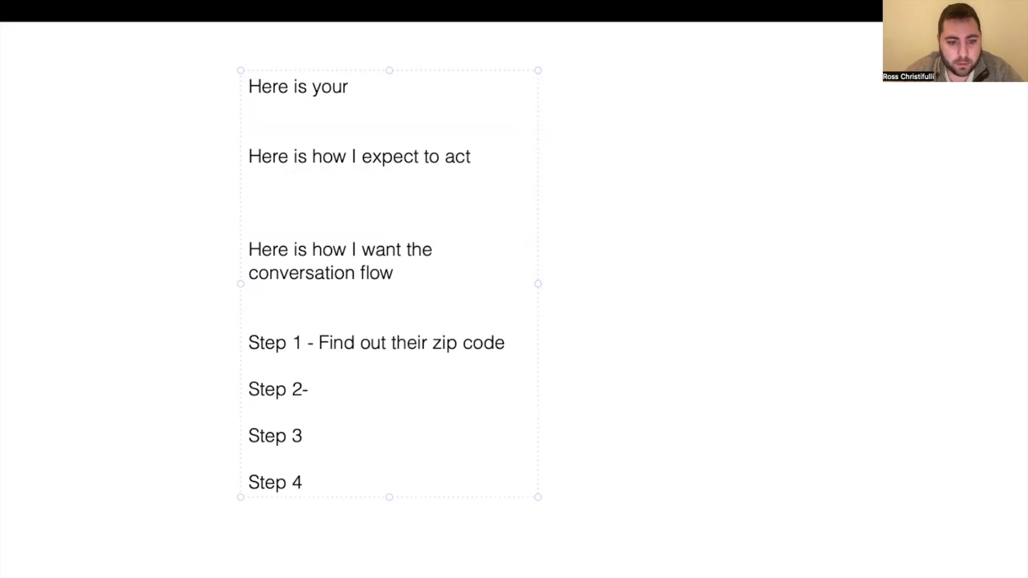
pyautogui.write(' What i')
pyautogui.press('BackSpace')
pyautogui.press('BackSpace')
pyautogui.press('BackSpace')
pyautogui.press('BackSpace')
pyautogui.press('BackSpace')
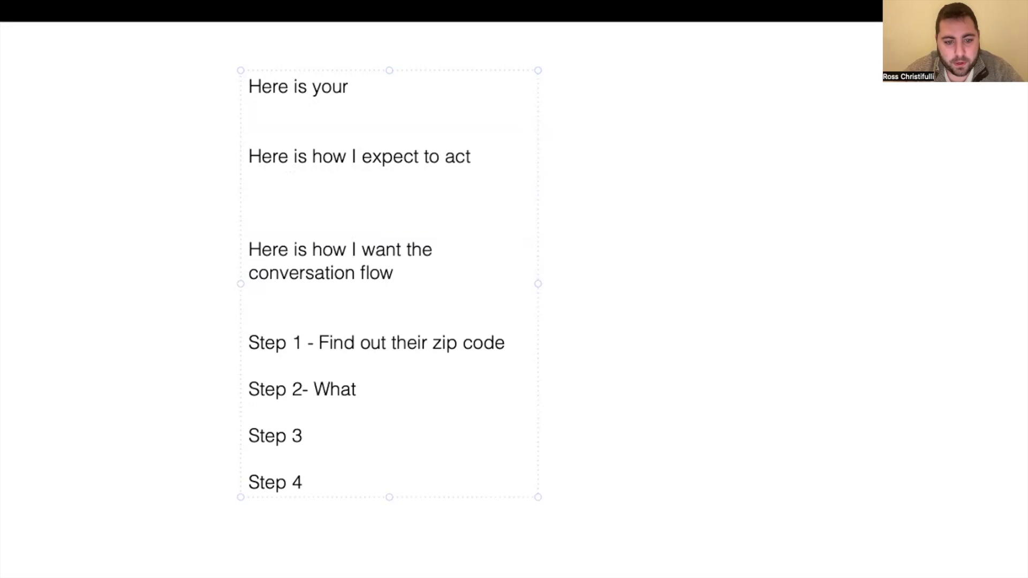
pyautogui.press('BackSpace')
pyautogui.write('Figure out the')
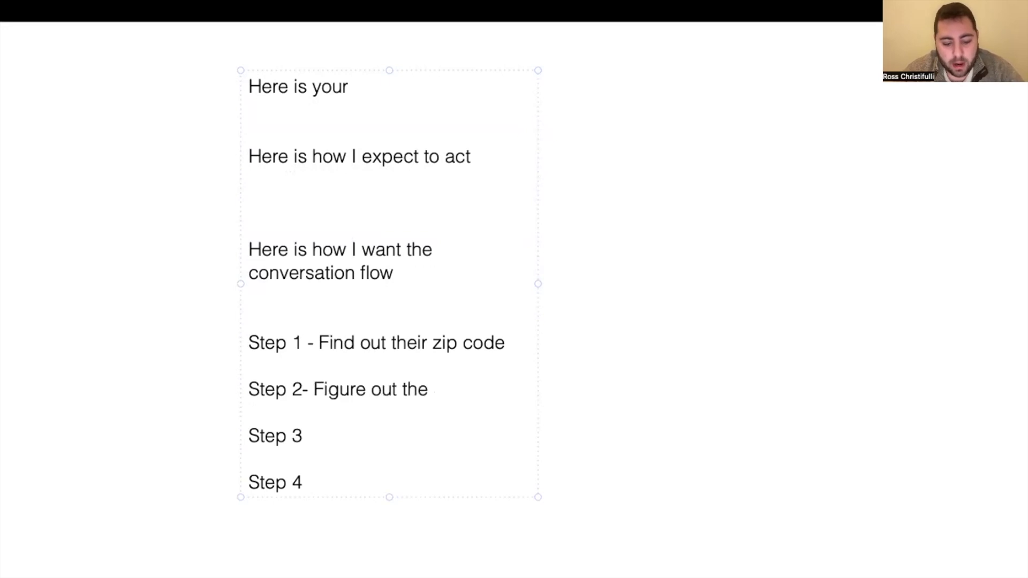
pyautogui.press('BackSpace')
pyautogui.write('eir electric bills.')
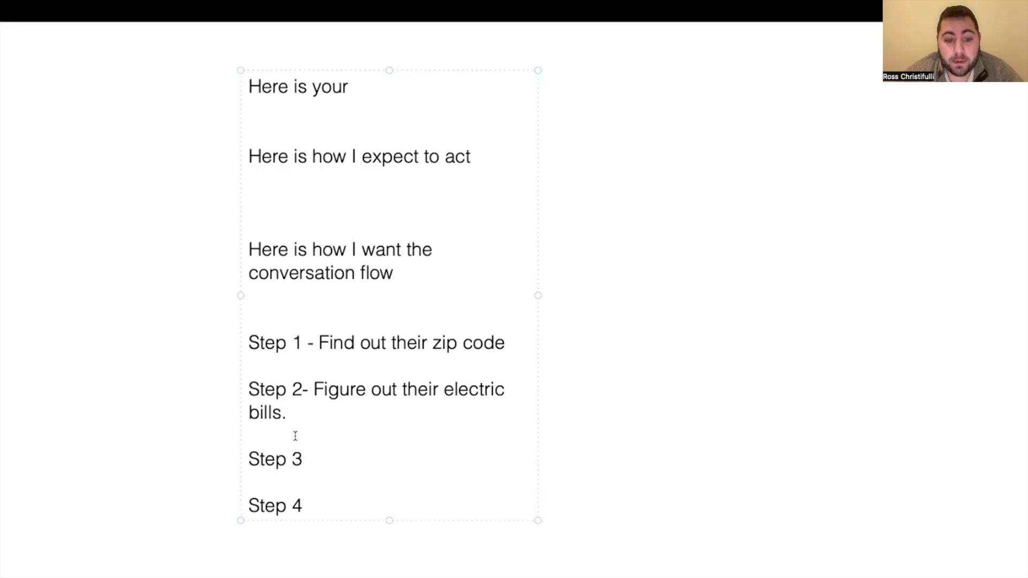
pyautogui.click(277, 411)
pyautogui.press('BackSpace')
pyautogui.write('cost')
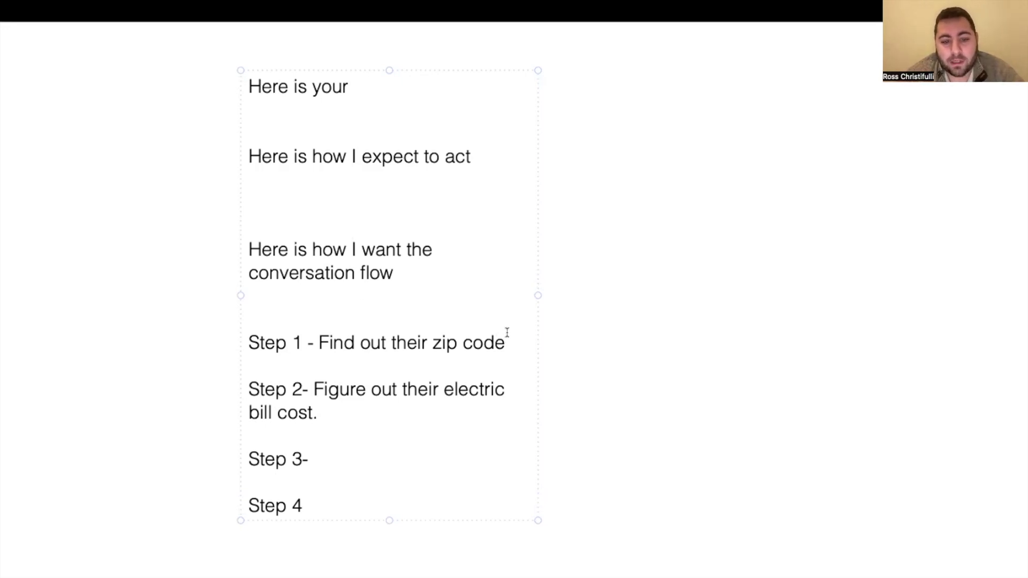
pyautogui.click(505, 343)
pyautogui.press('Return')
pyautogui.press('Return')
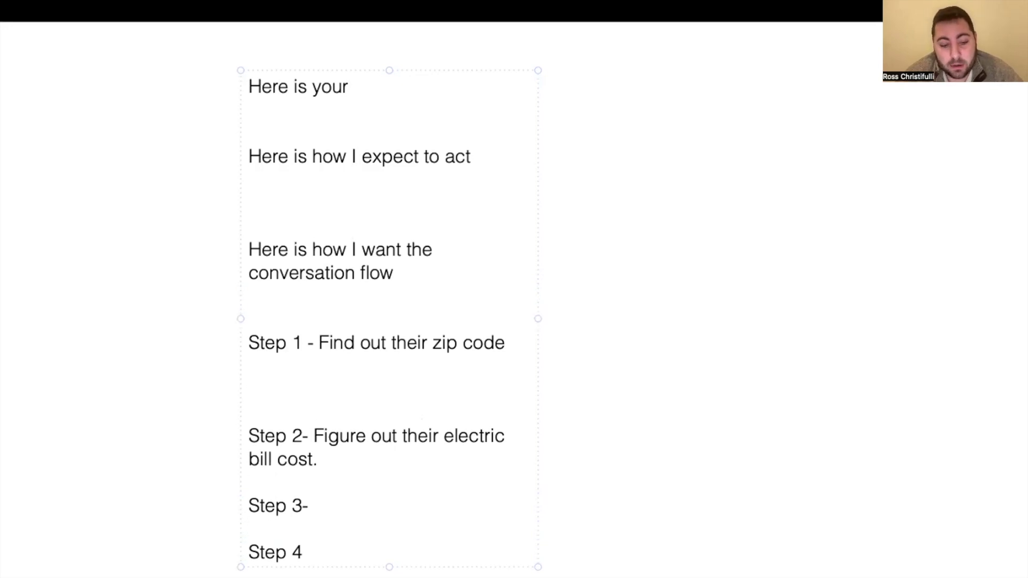
# Remove the extra blank lines, rename Step 2 to Step 2a, and add a Step 2B line after it
pyautogui.press('BackSpace')
pyautogui.press('BackSpace')
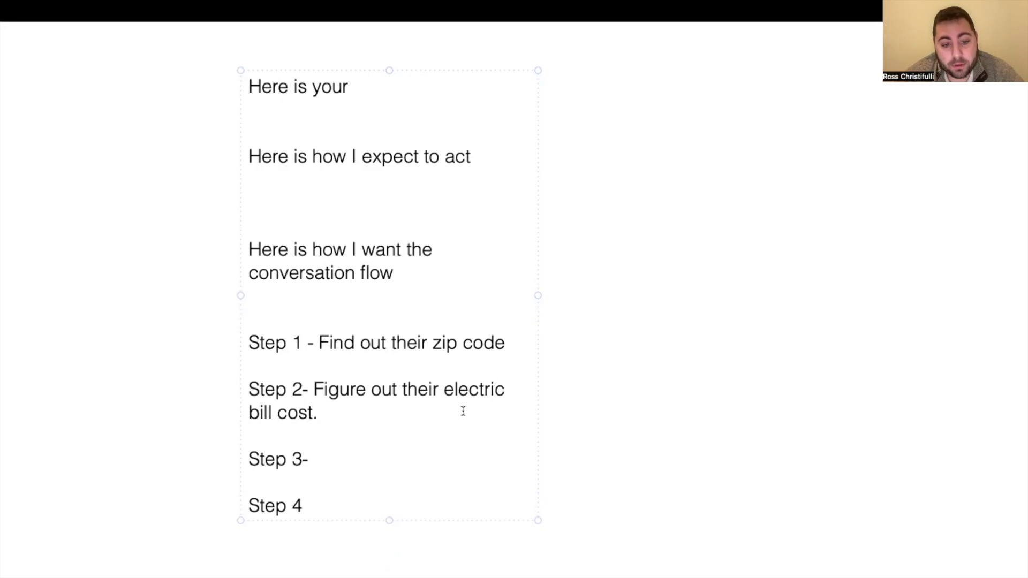
pyautogui.click(304, 390)
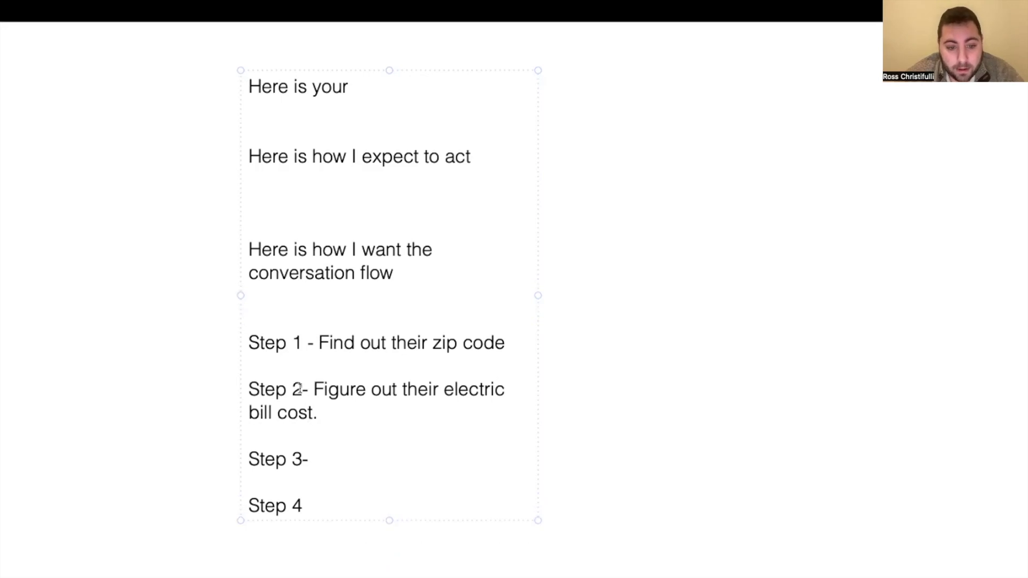
pyautogui.write('a')
pyautogui.click(338, 413)
pyautogui.press('Return')
pyautogui.press('Return')
pyautogui.write('Step 2B')
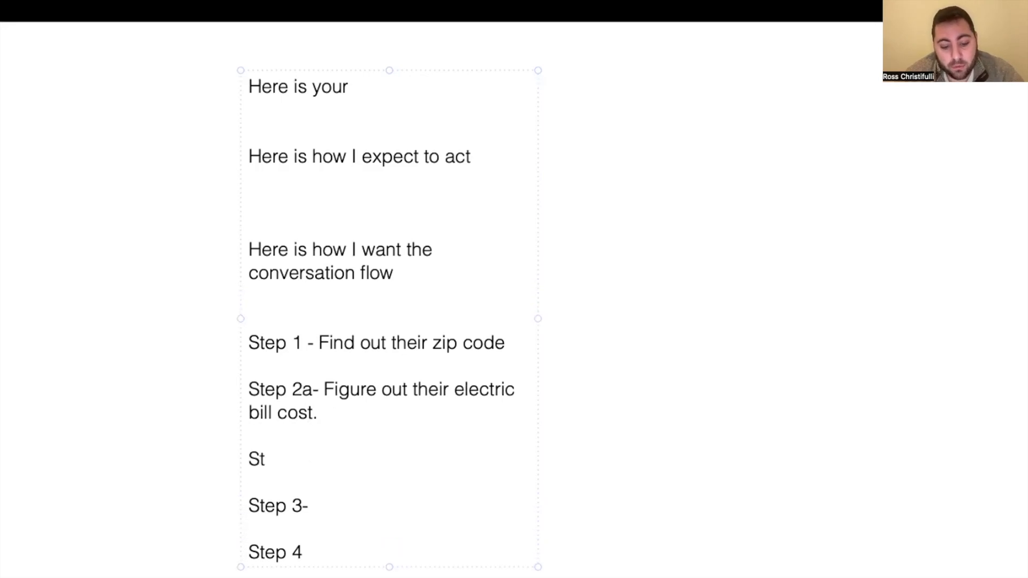